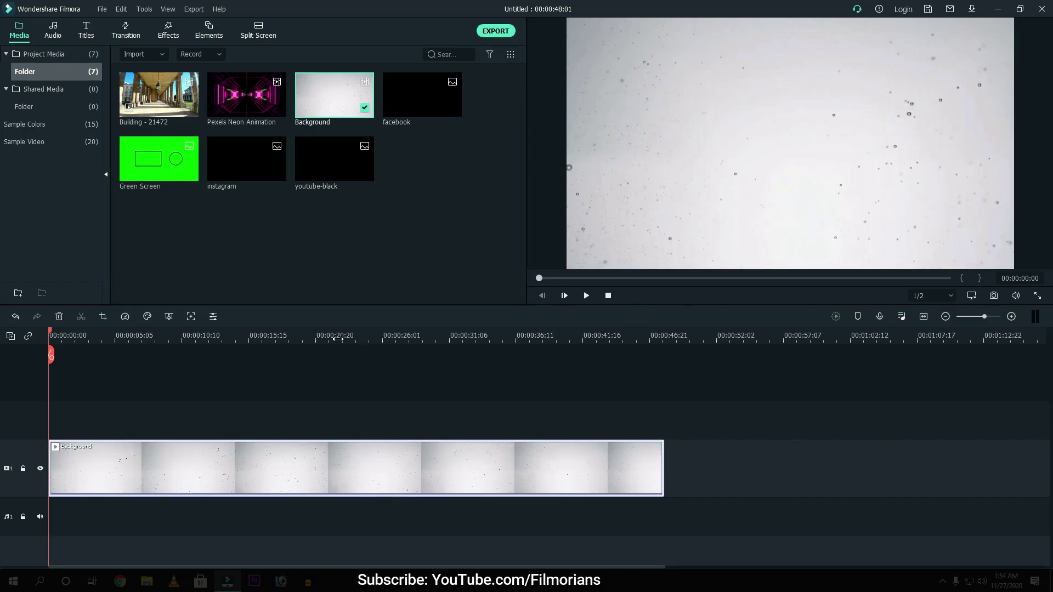
Split the Background clip at 00:00:20:00 and delete the part after the cut.
drag(591, 278, 1006, 279)
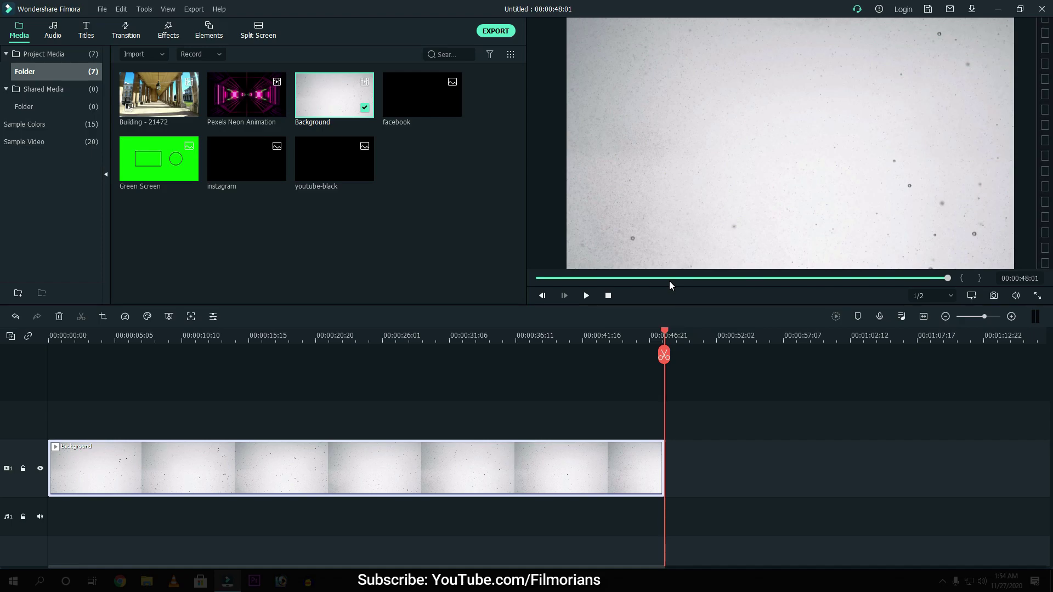
click(1026, 278)
click(1027, 278)
key(BackSpace)
key(BackSpace)
text(20)
key(End)
key(BackSpace)
text(0)
key(Return)
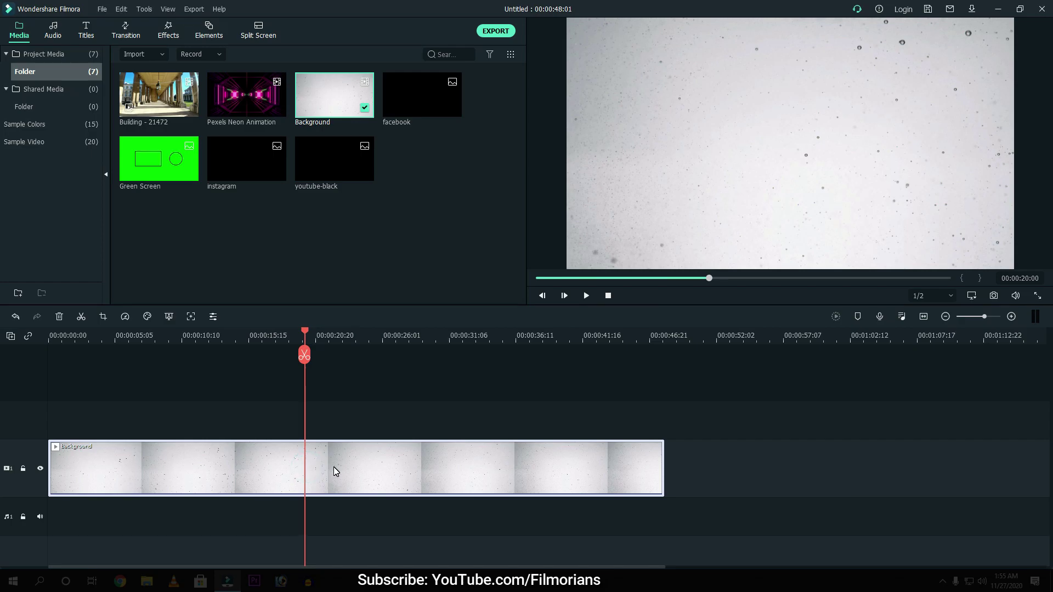
key(ctrl+b)
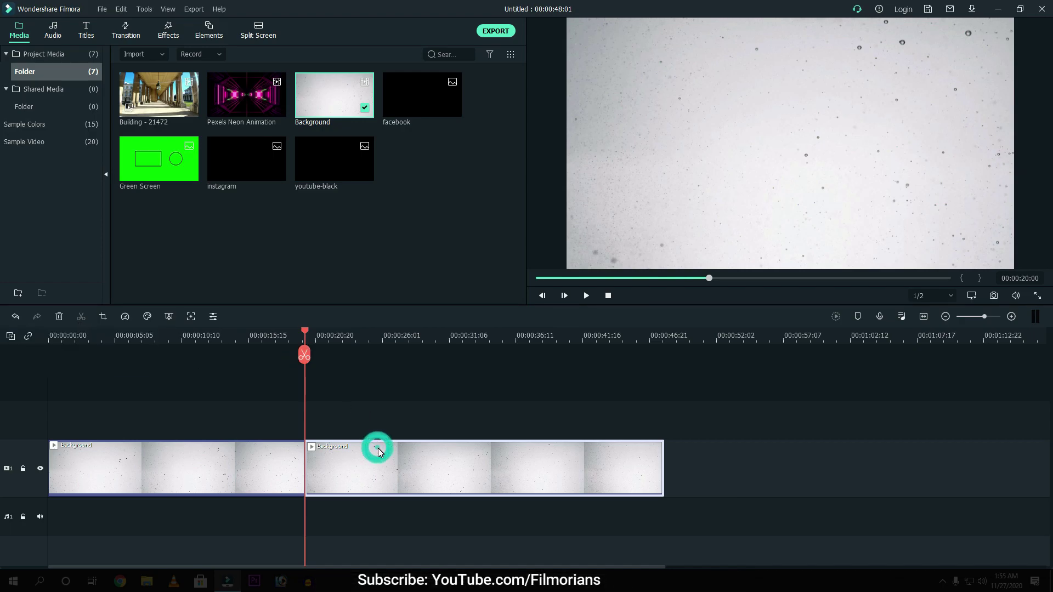
key(Delete)
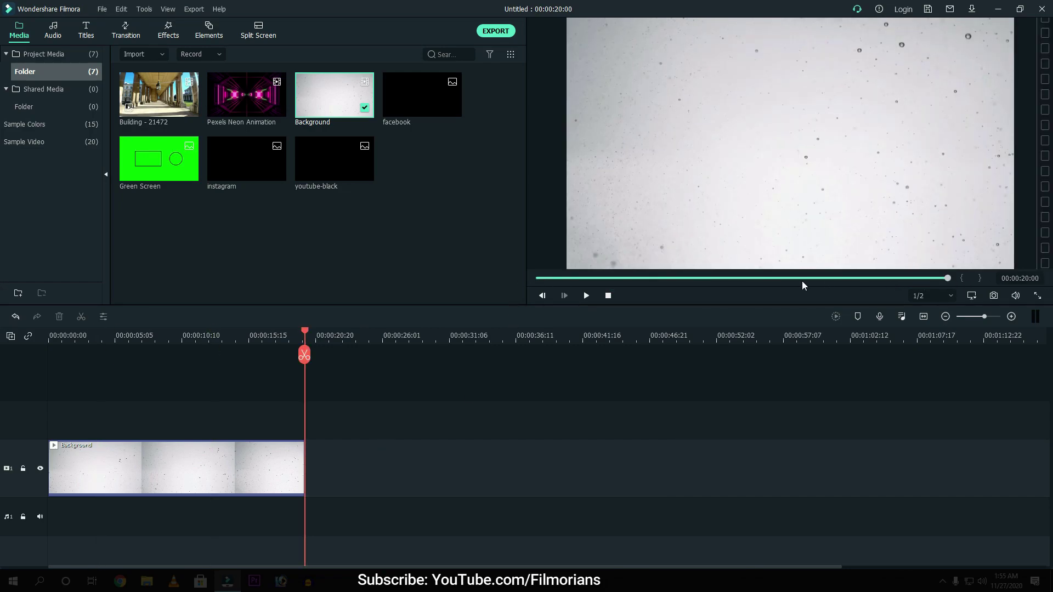
Add the Green Screen image on the track above the Background clip, spanning the same 20 seconds.
click(544, 279)
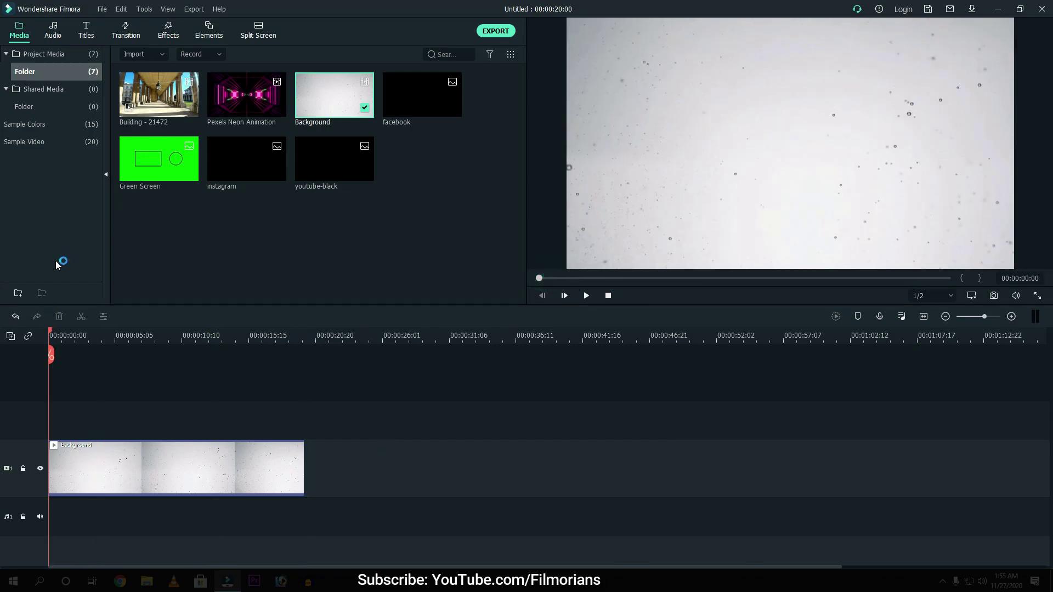
click(143, 176)
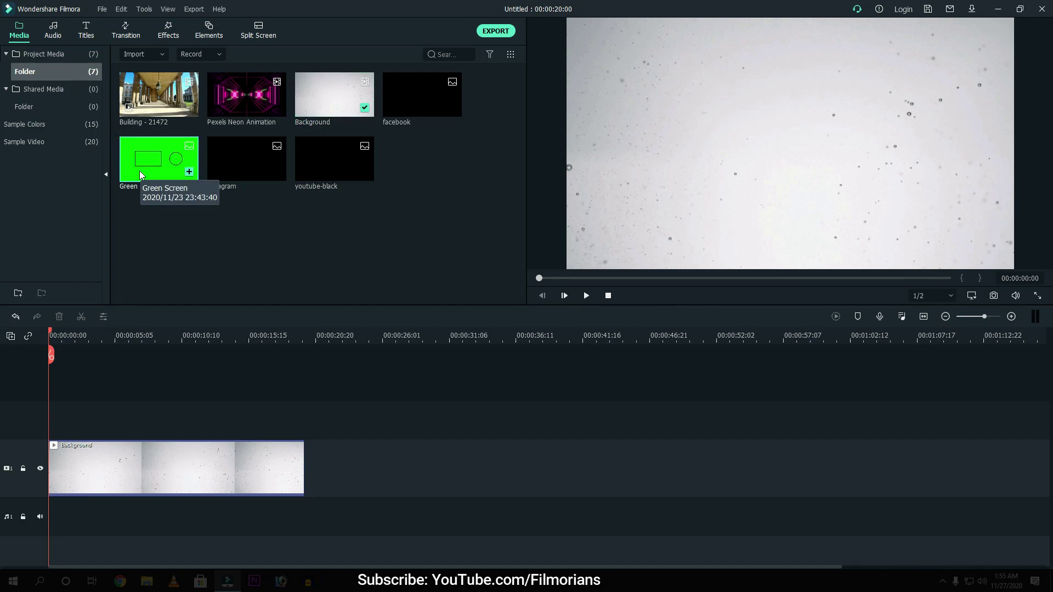
drag(140, 170, 301, 419)
Key out the green of the Green Screen clip with Chroma Key and play the composite from the start.
click(173, 336)
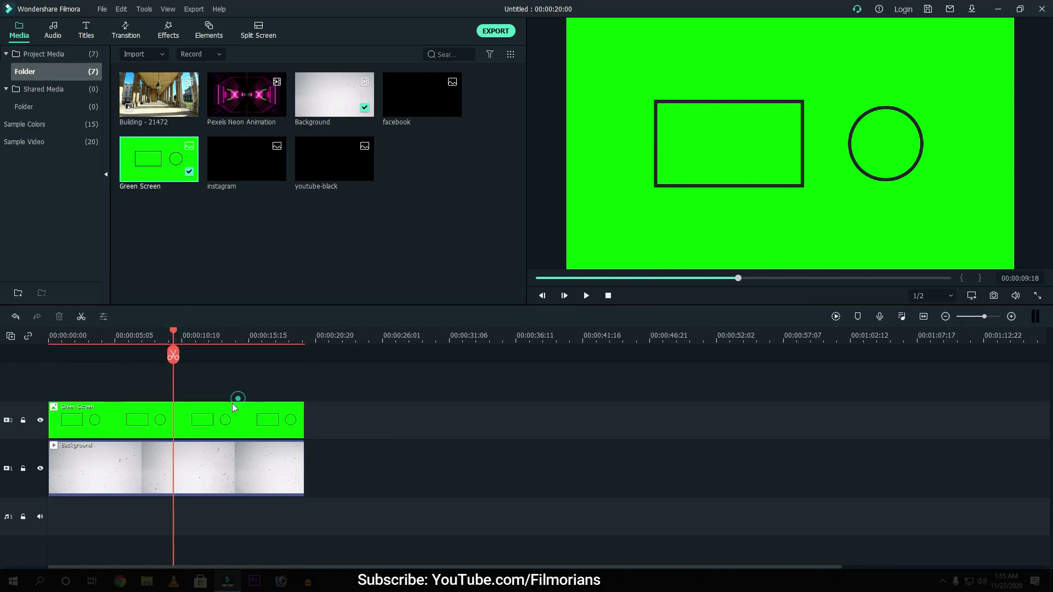
click(211, 428)
double_click(210, 427)
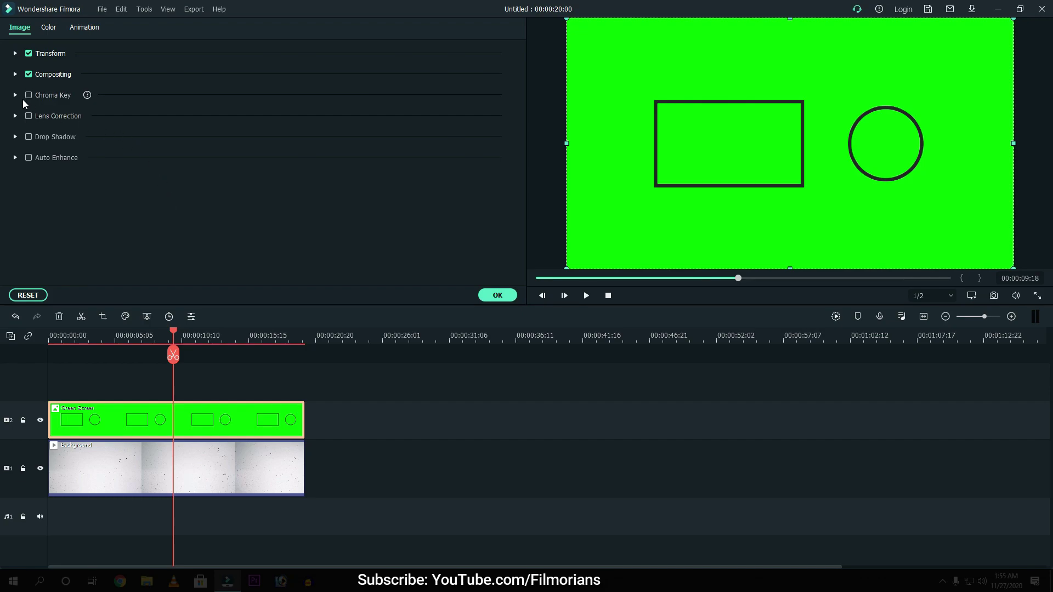
click(15, 96)
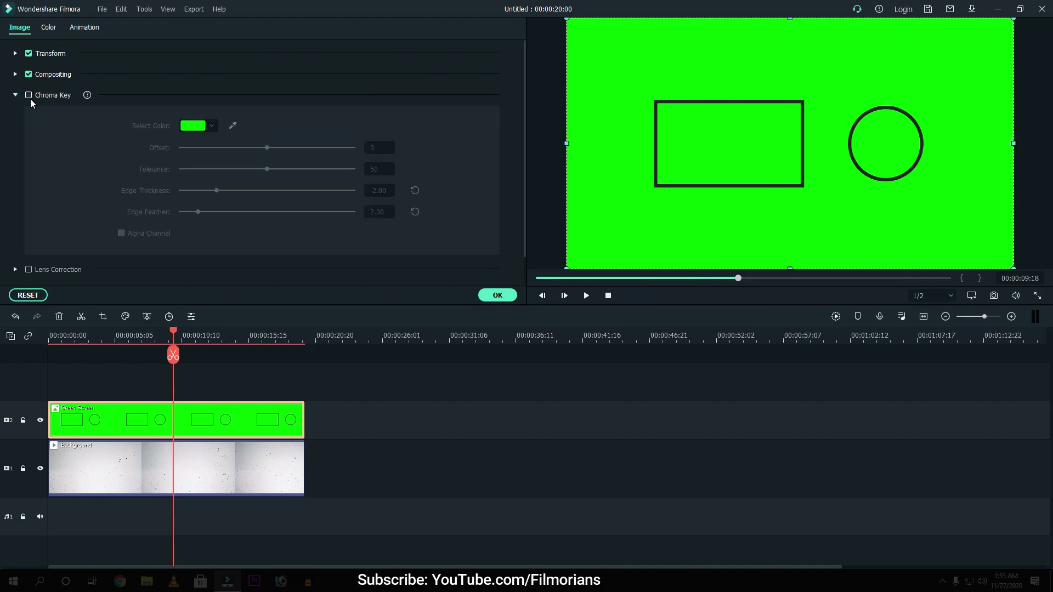
click(30, 97)
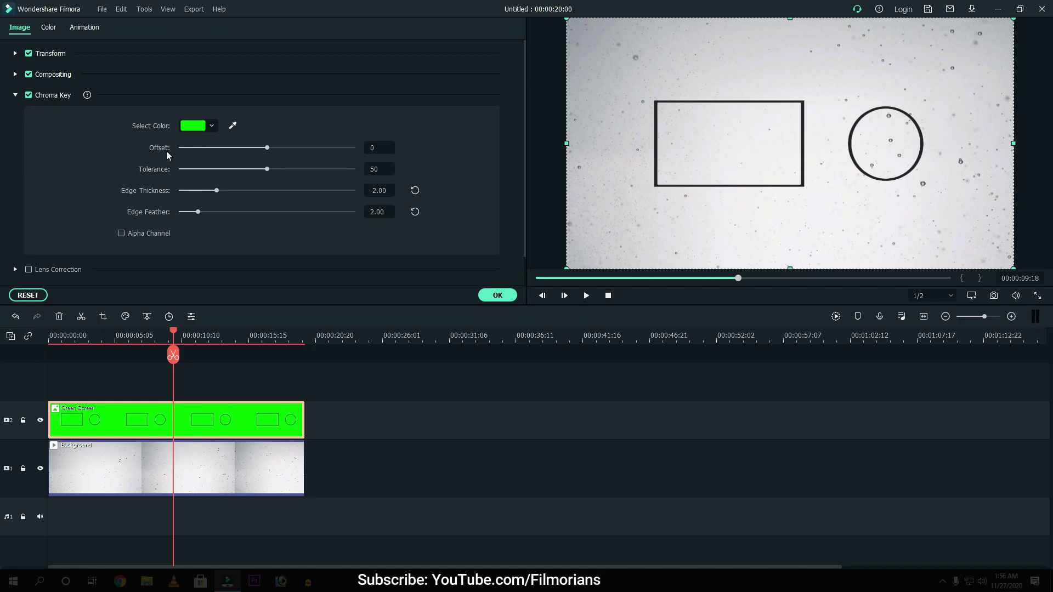
click(371, 153)
click(495, 296)
click(543, 278)
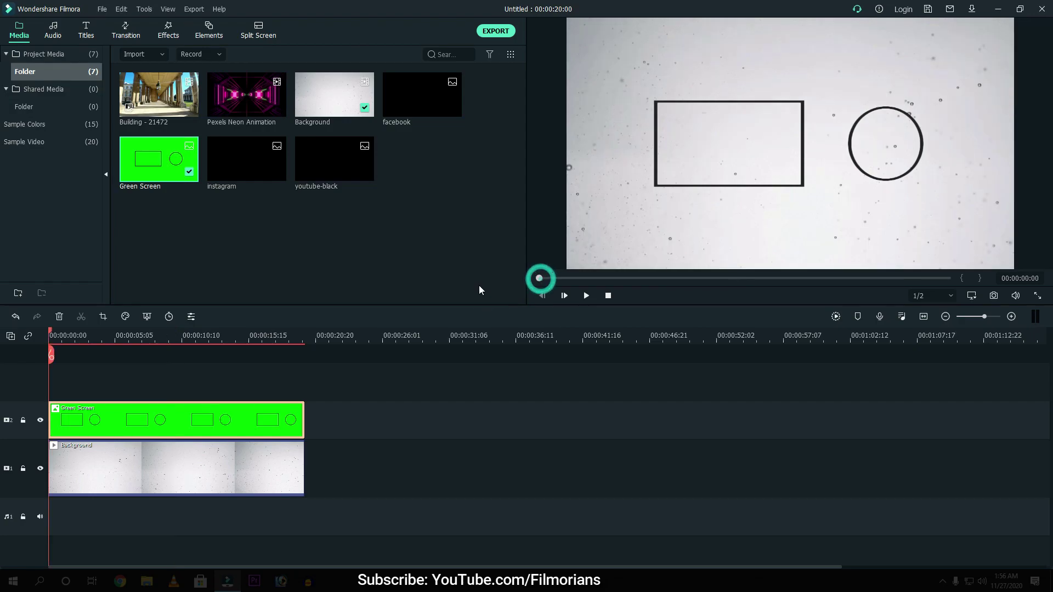
key(space)
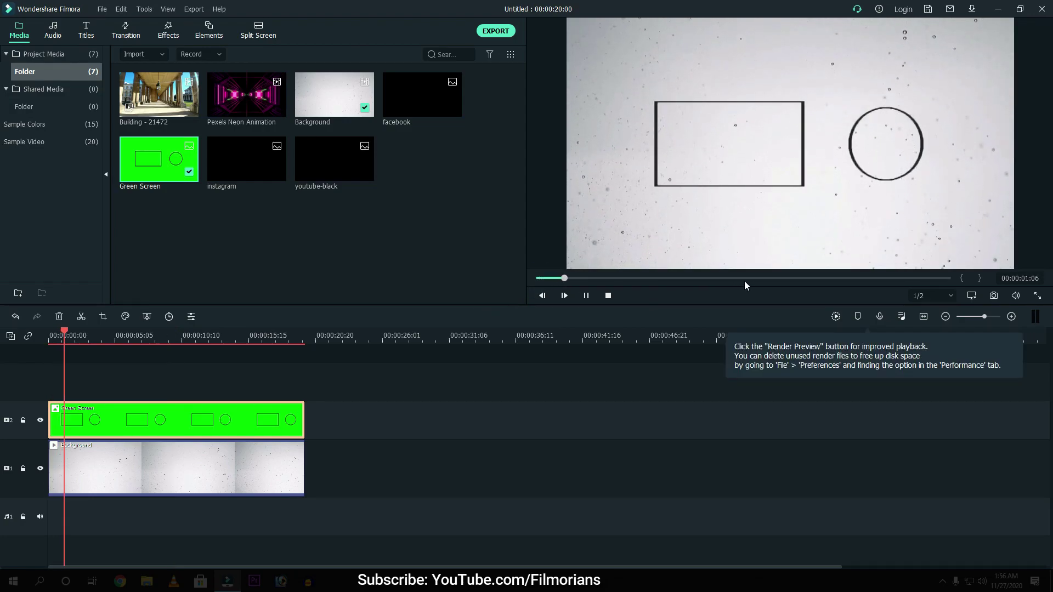
key(space)
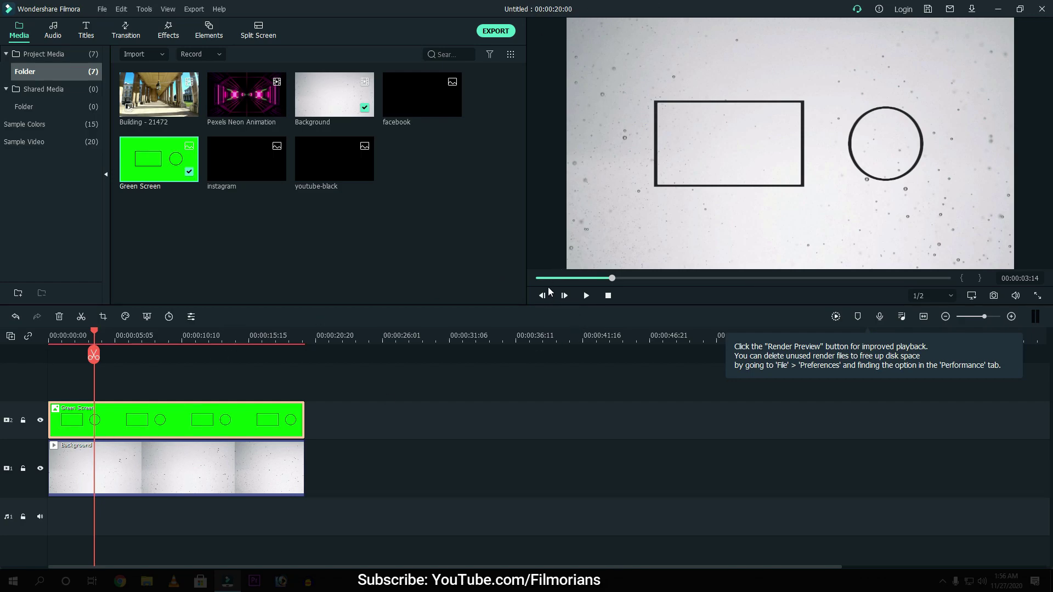
Add the Default Lowerthird title on a track above the Green Screen clip, matching its 20-second length.
click(87, 33)
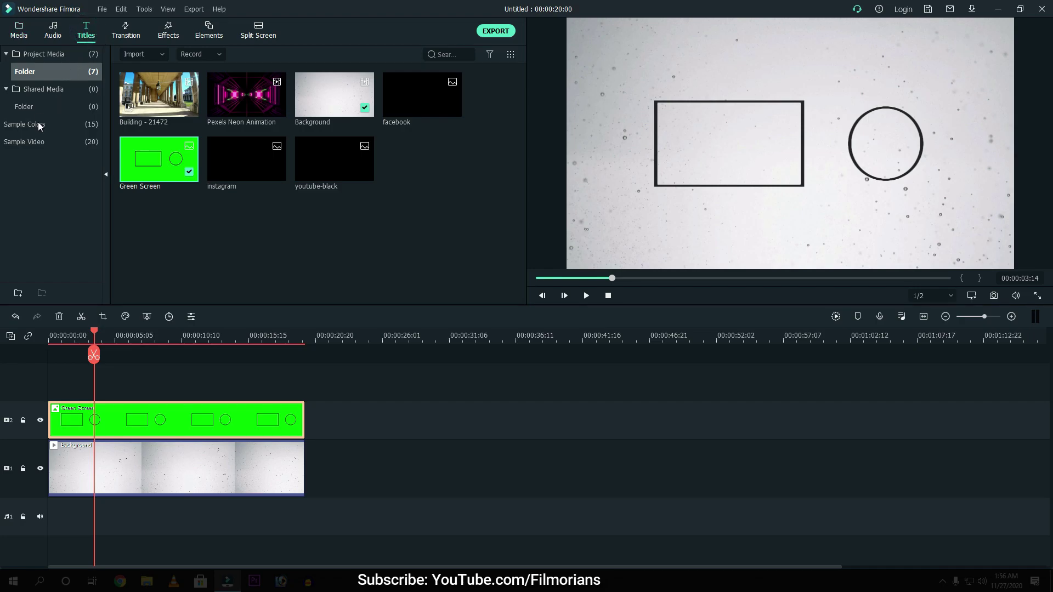
click(34, 147)
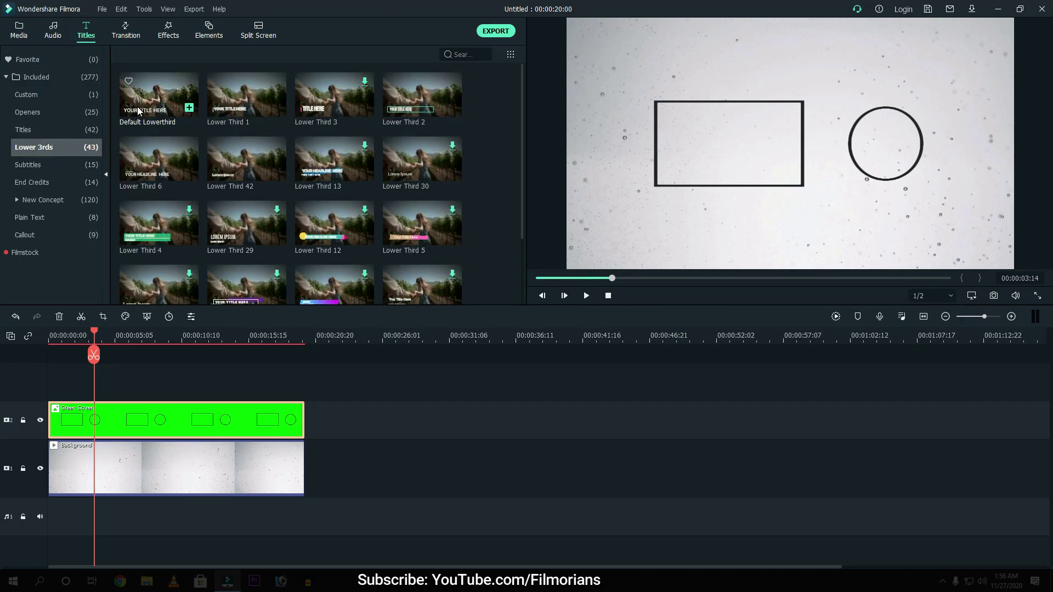
drag(139, 108, 304, 395)
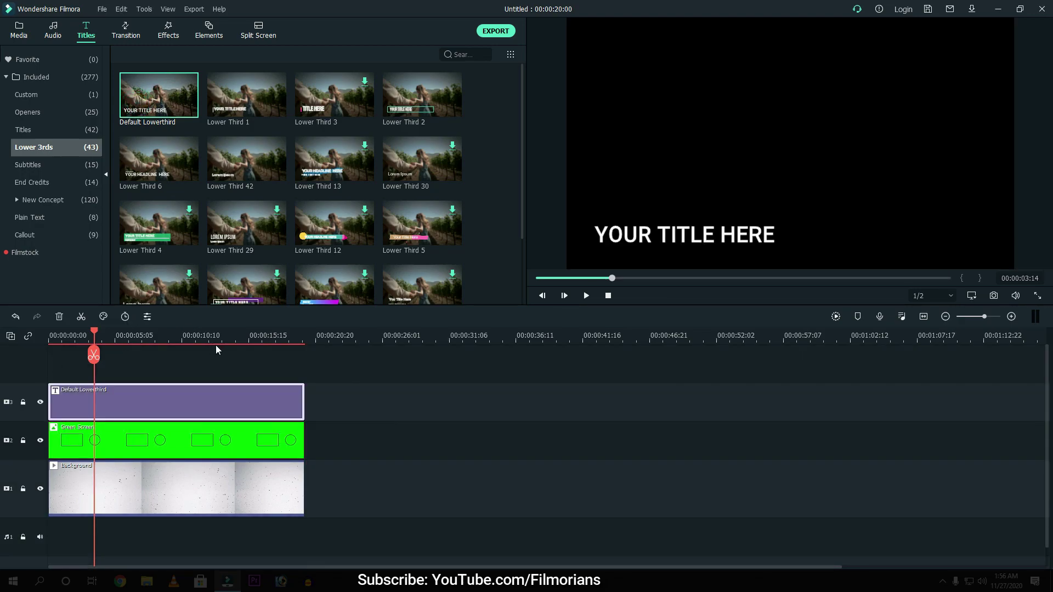
Open the Default Lowerthird title in advanced text editing and delete its placeholder text.
click(208, 336)
double_click(239, 403)
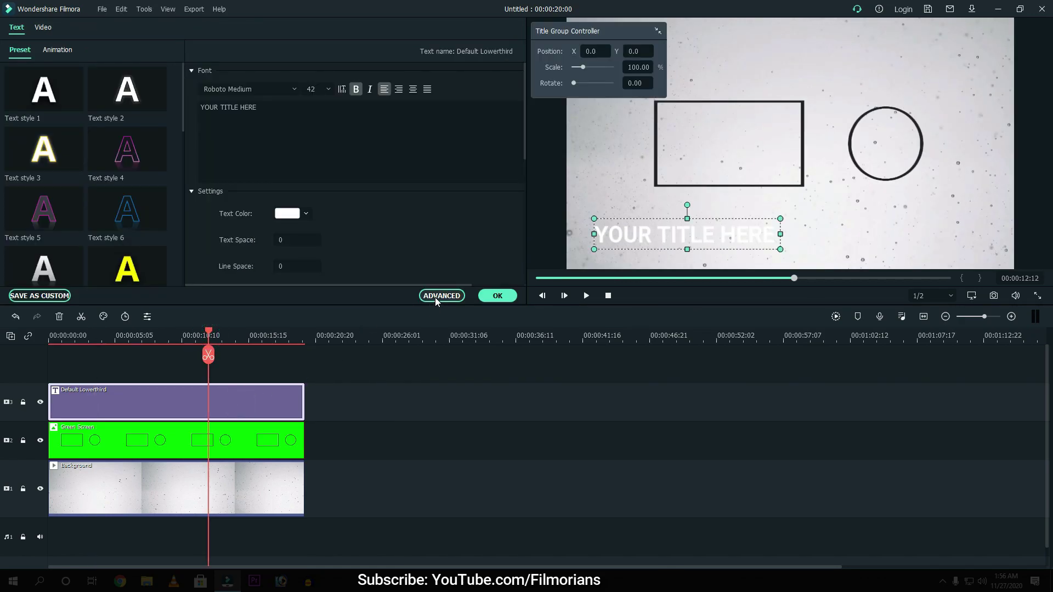
click(436, 300)
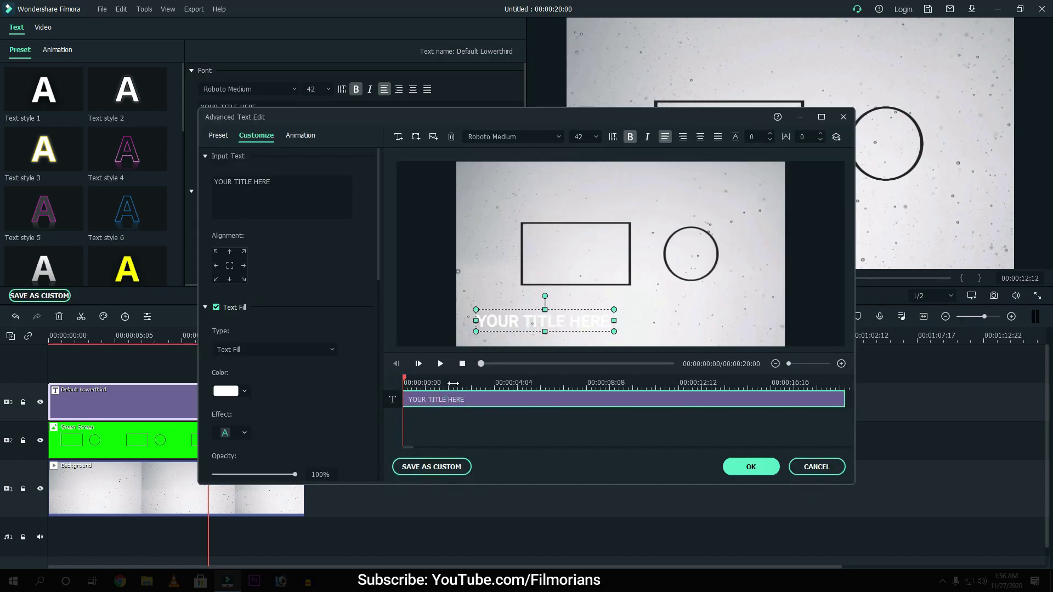
click(451, 136)
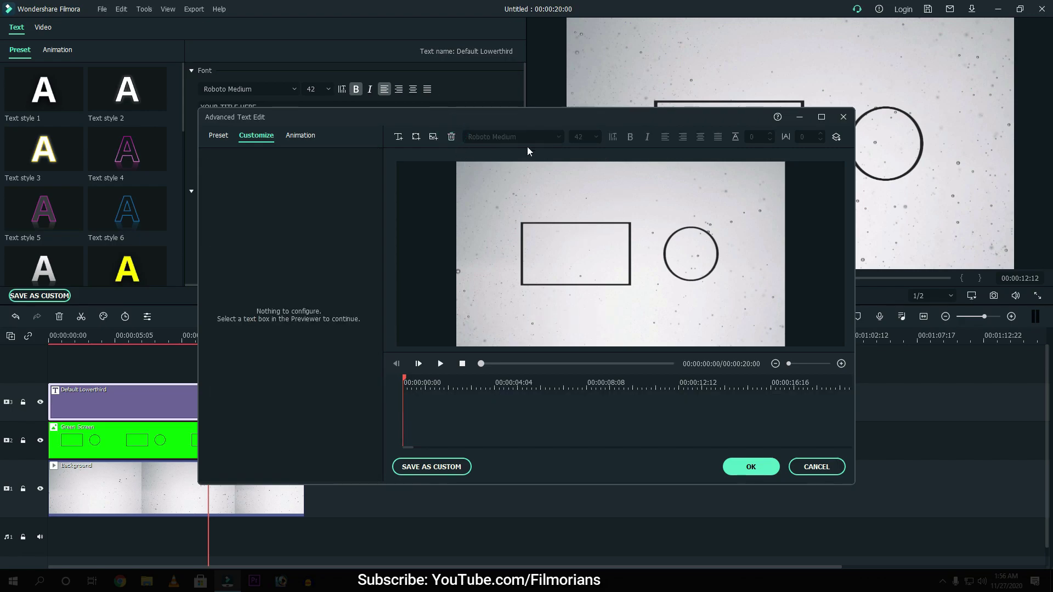
Insert the youtube-black image into the title and shrink it to a small icon in the frame's lower-left corner.
click(432, 137)
click(348, 223)
click(442, 215)
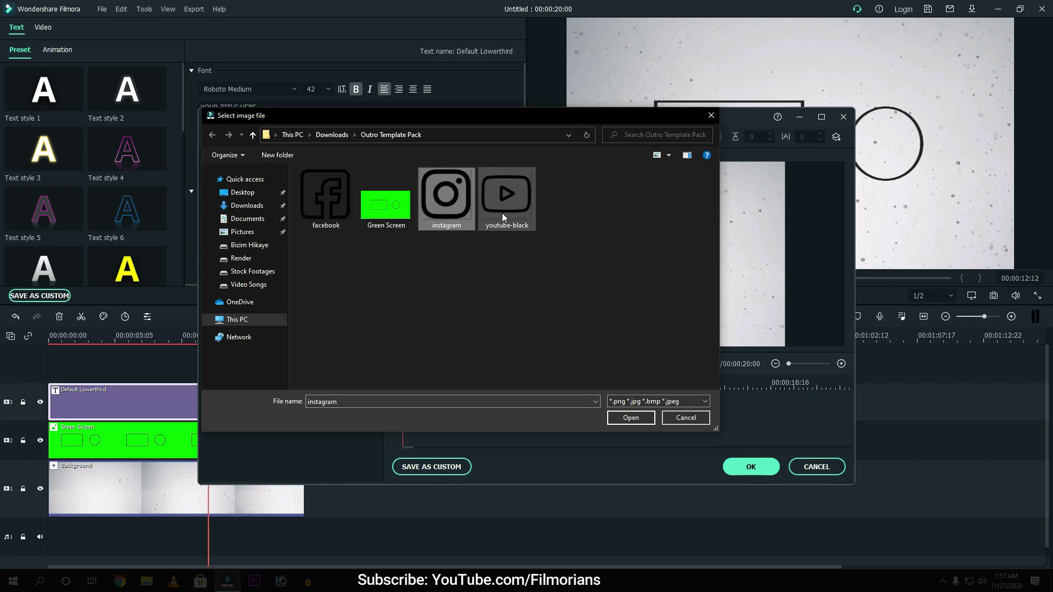
click(326, 206)
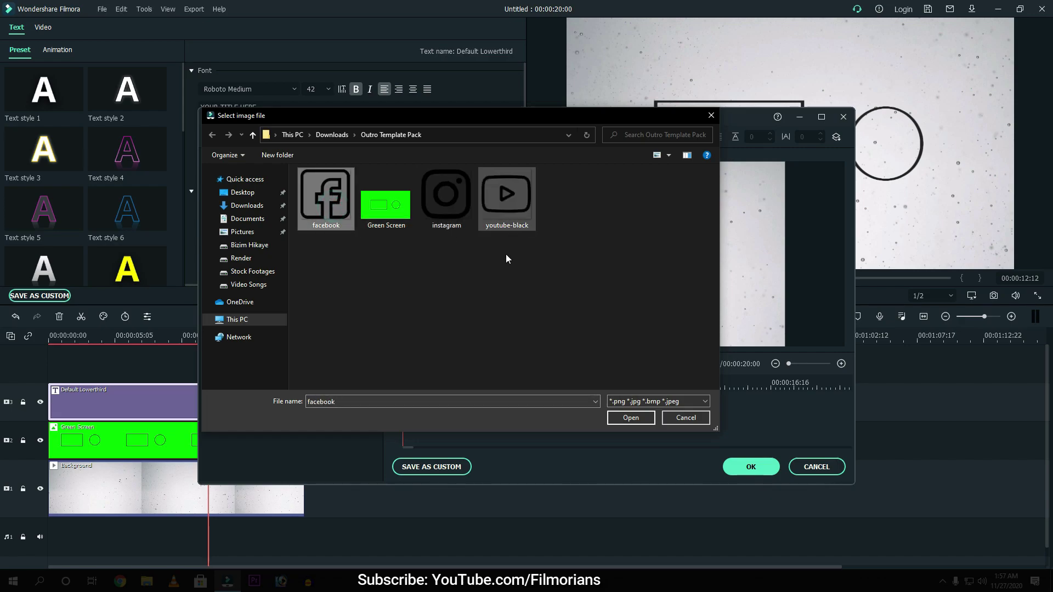
click(506, 222)
click(625, 415)
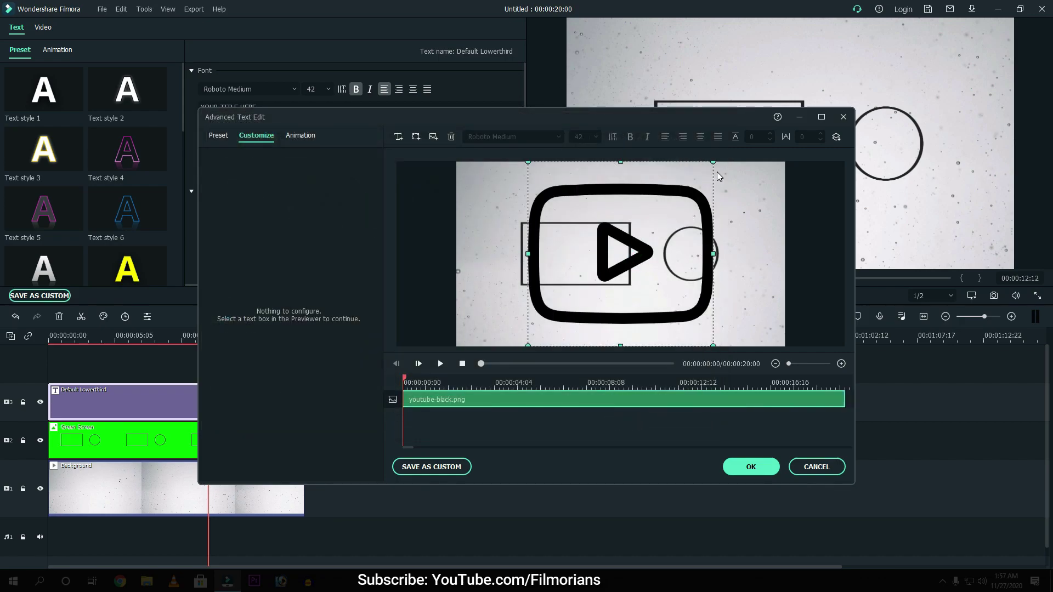
drag(713, 163, 484, 324)
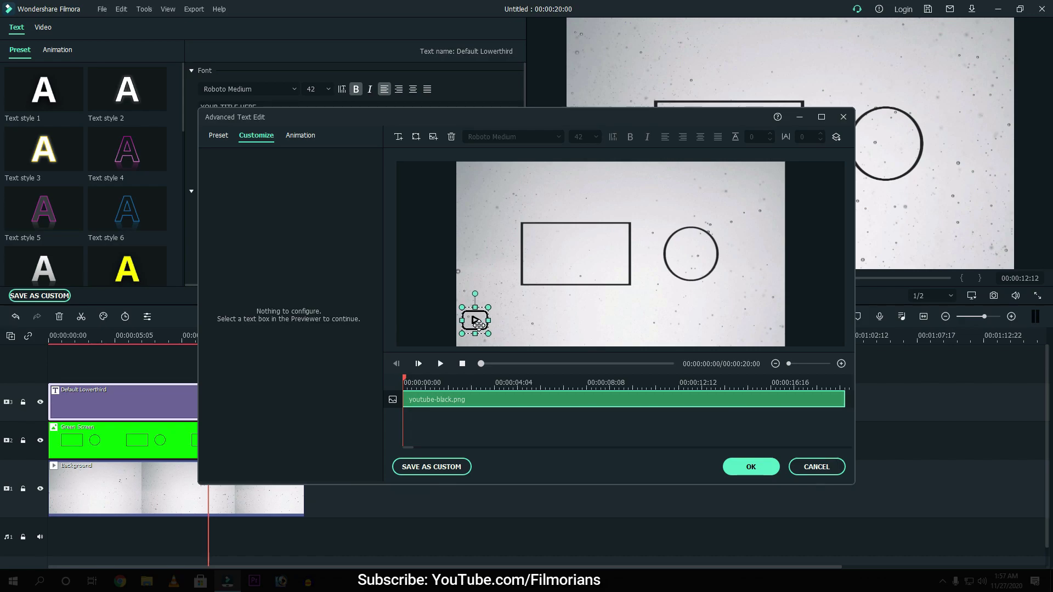
Insert the instagram image and shrink it to a small icon near the frame's bottom centre.
click(433, 137)
double_click(443, 197)
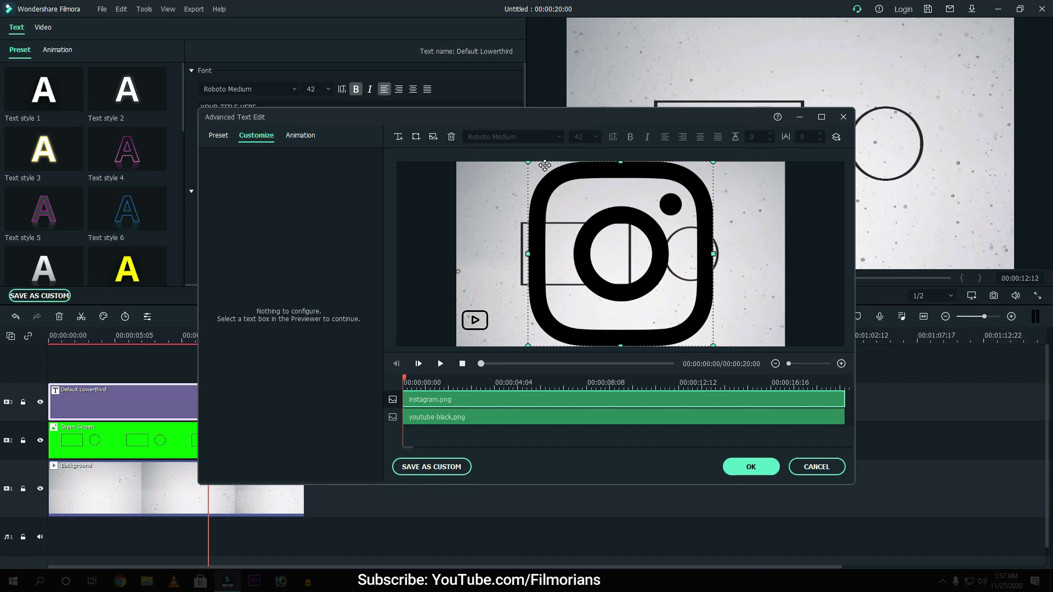
drag(528, 162, 624, 316)
click(606, 291)
Insert the facebook image and shrink it to a small icon at the lower right of the frame.
click(434, 136)
click(351, 198)
double_click(351, 198)
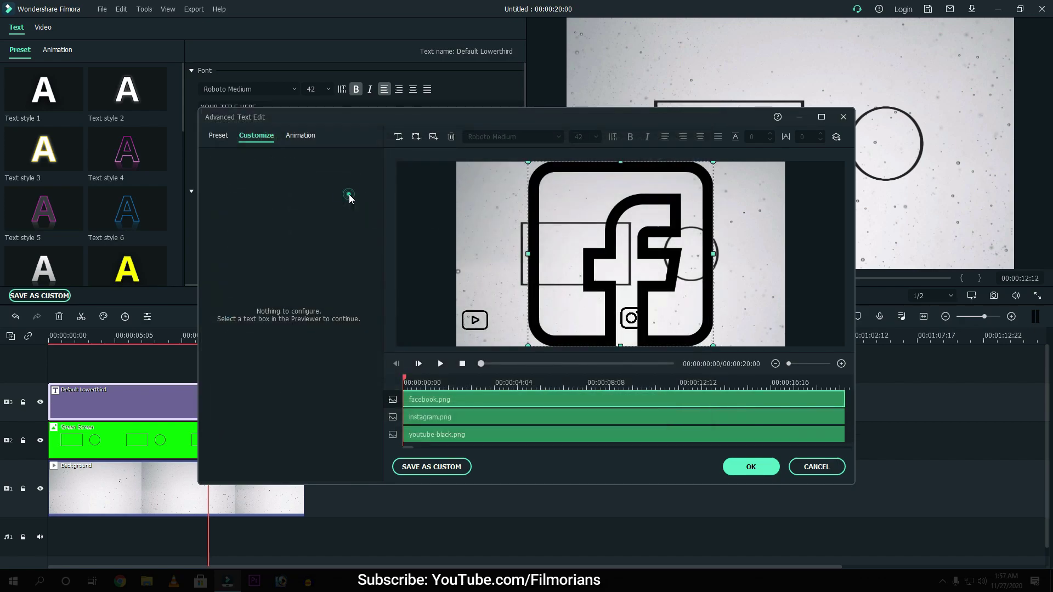
drag(525, 162, 727, 319)
Align the YouTube, Instagram and Facebook icons in one row below the frames, leaving room for text beside each.
drag(625, 322, 606, 317)
click(731, 324)
drag(711, 302, 714, 323)
click(609, 318)
click(474, 319)
drag(472, 320, 468, 314)
click(606, 323)
drag(605, 324, 591, 324)
drag(702, 327, 704, 324)
drag(696, 321, 700, 324)
drag(585, 323, 583, 324)
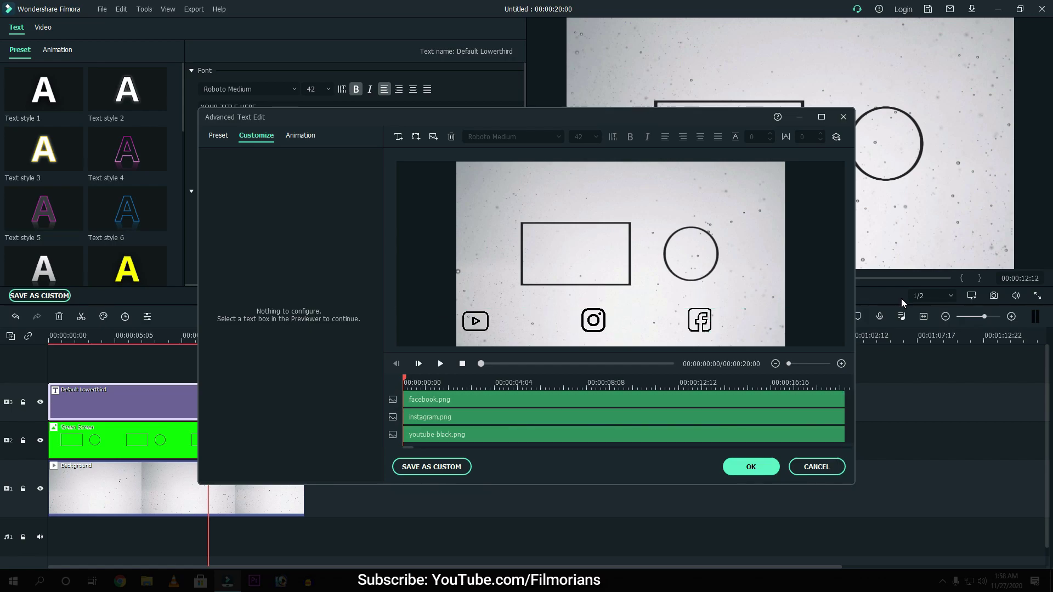
Add a text box reading "/Filmorians" to the title and colour it black.
click(401, 139)
click(243, 194)
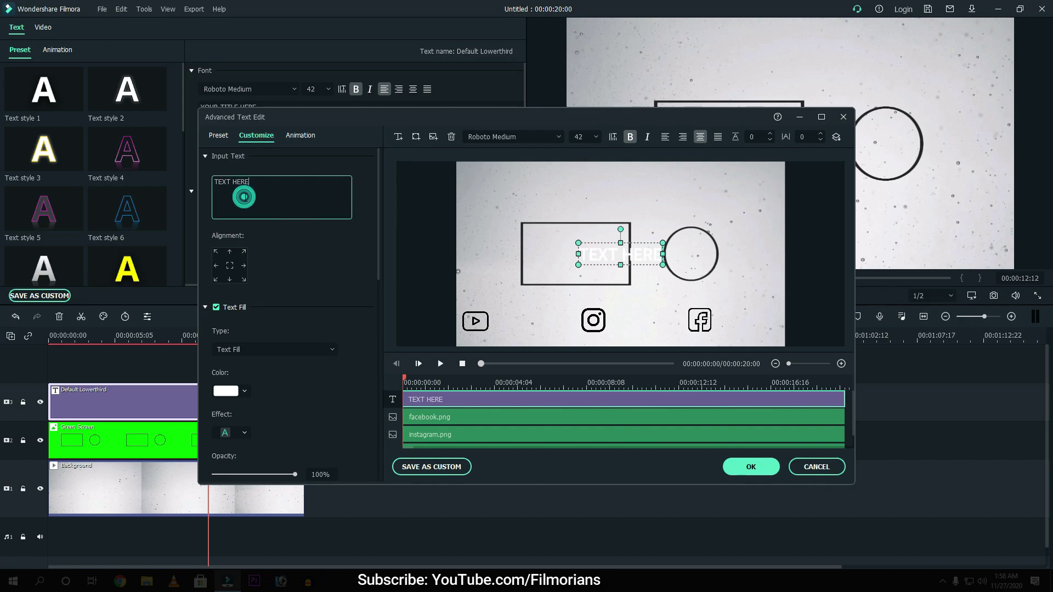
key(ctrl+a)
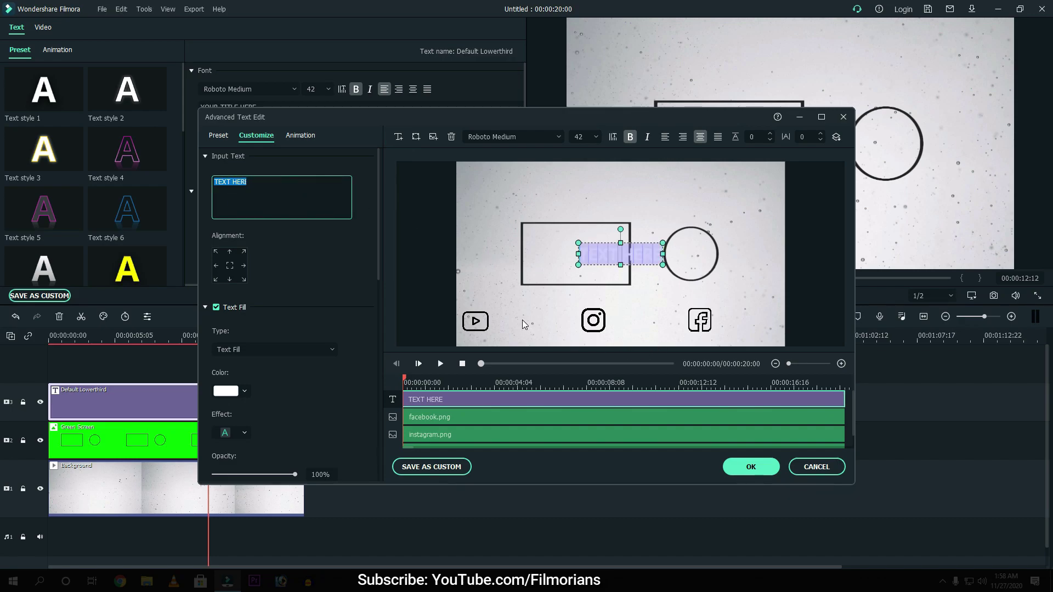
key(BackSpace)
text(/F)
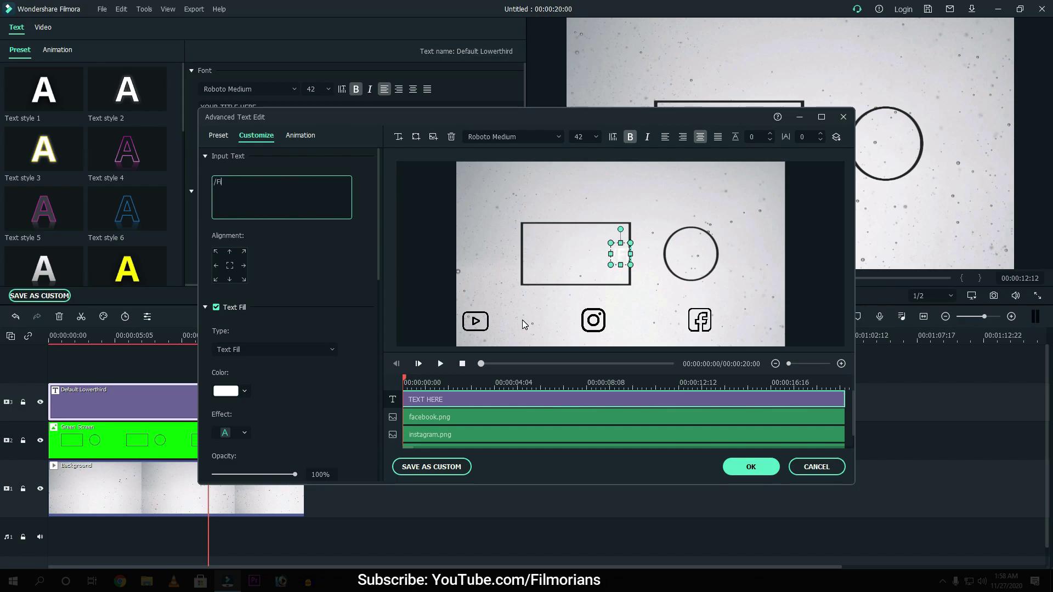
text(ilmorians)
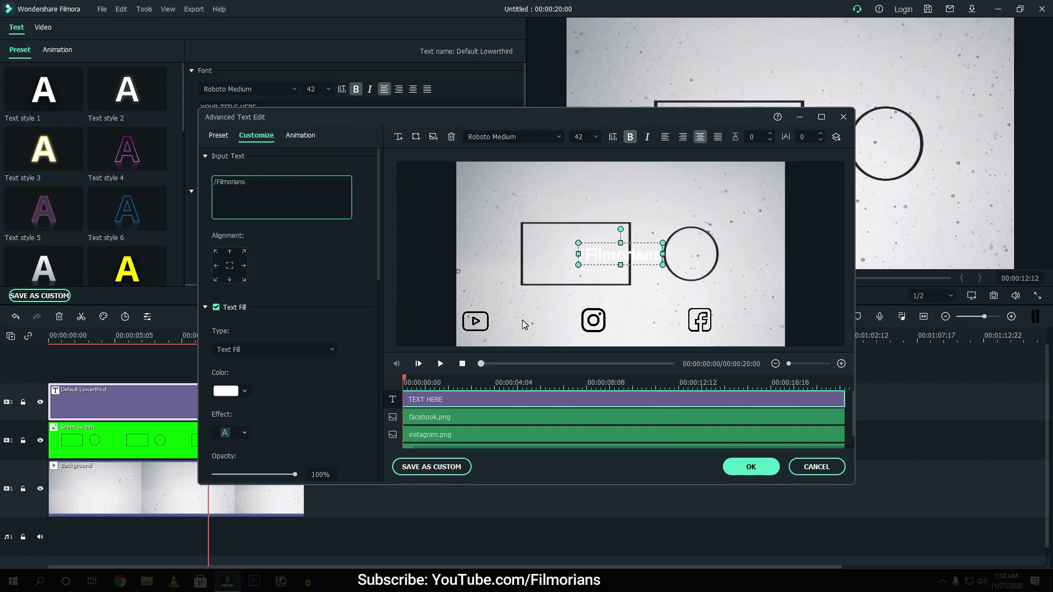
click(229, 393)
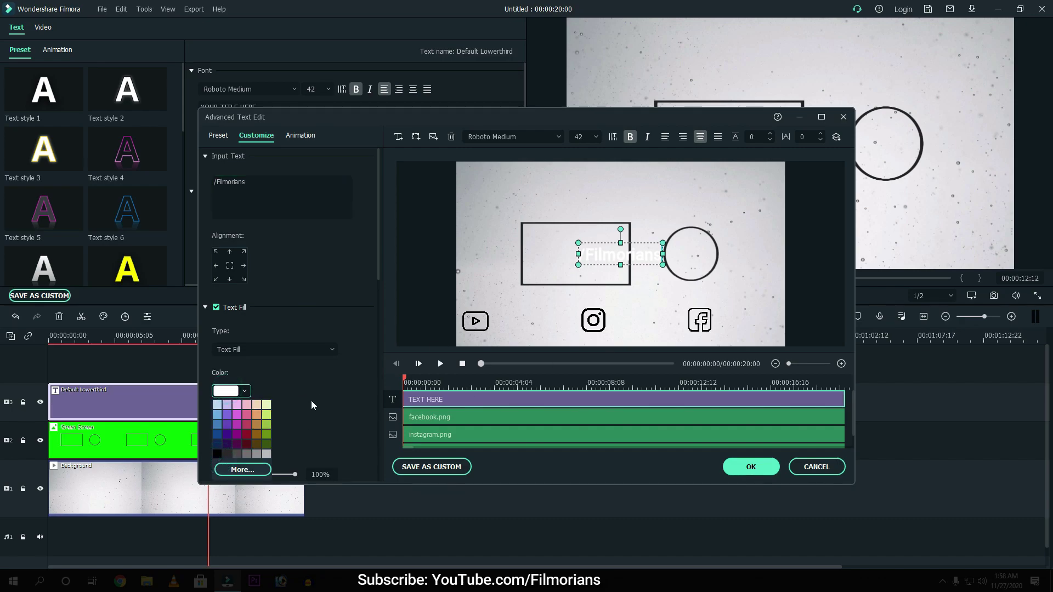
click(217, 453)
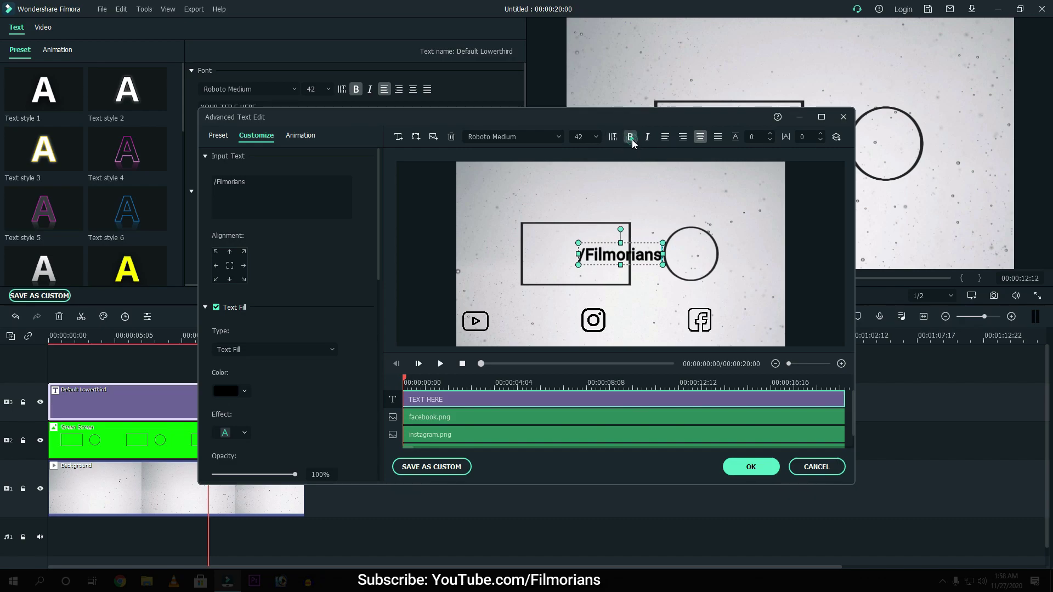
Place the "/Filmorians" text just right of the YouTube icon and set its font size to 28.
drag(596, 251, 507, 317)
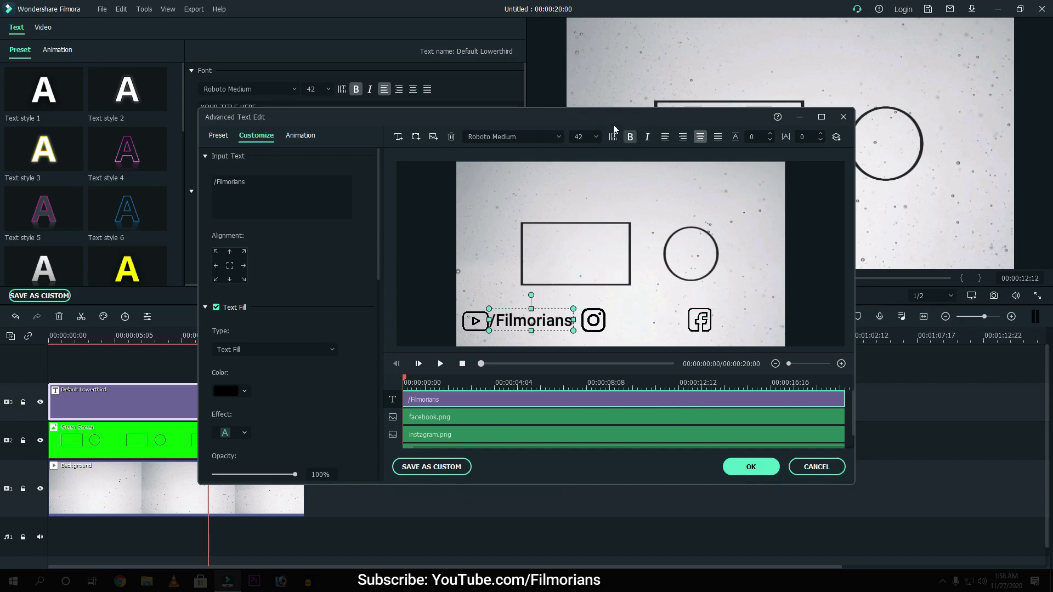
click(579, 137)
text(36)
key(Return)
text(32)
key(Return)
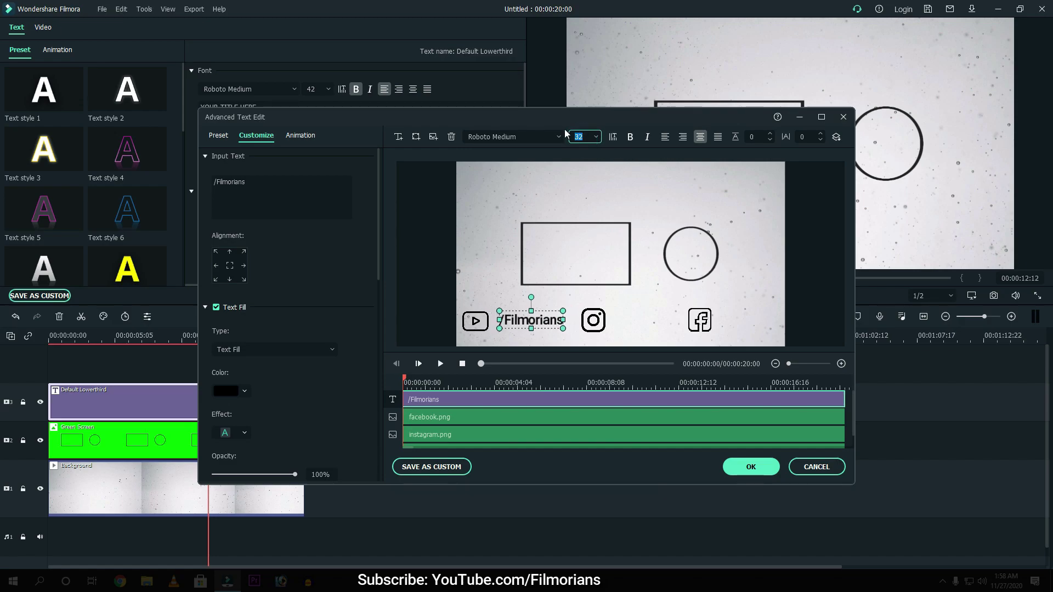
text(28)
key(Return)
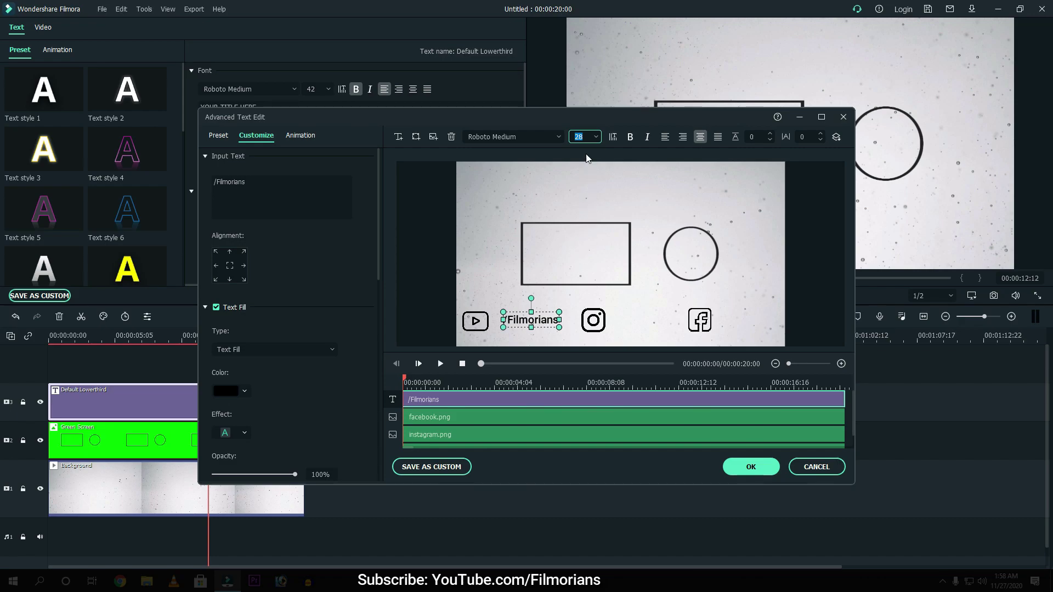